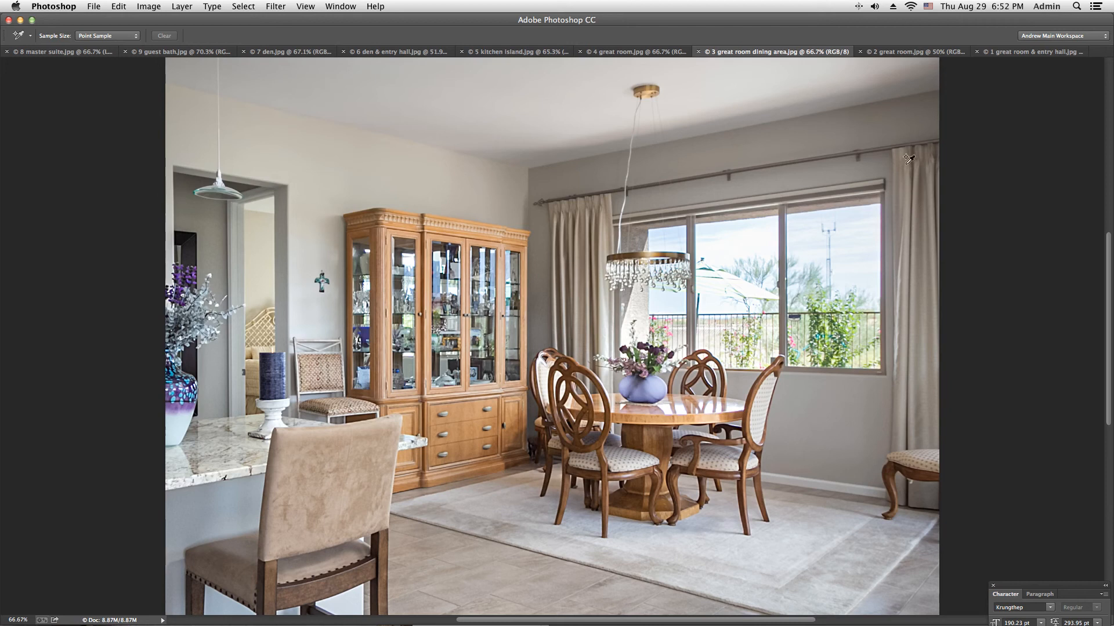
# Step: Close the Character panel and examine 2 great room.jpg fitted to the screen in the full-screen modes
pyautogui.click(993, 585)
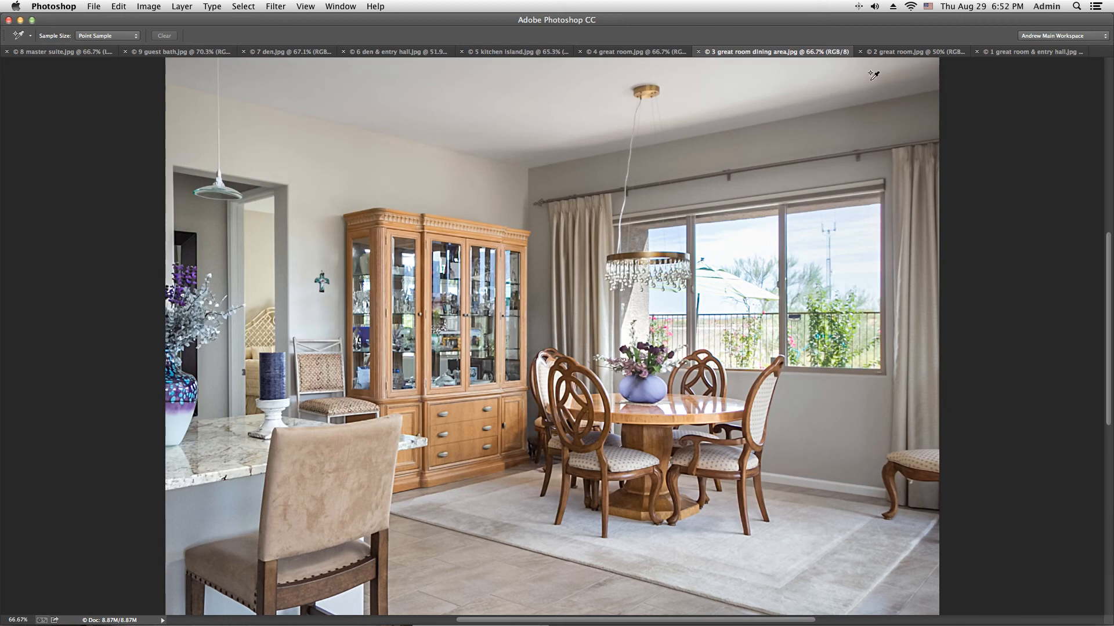
pyautogui.click(900, 52)
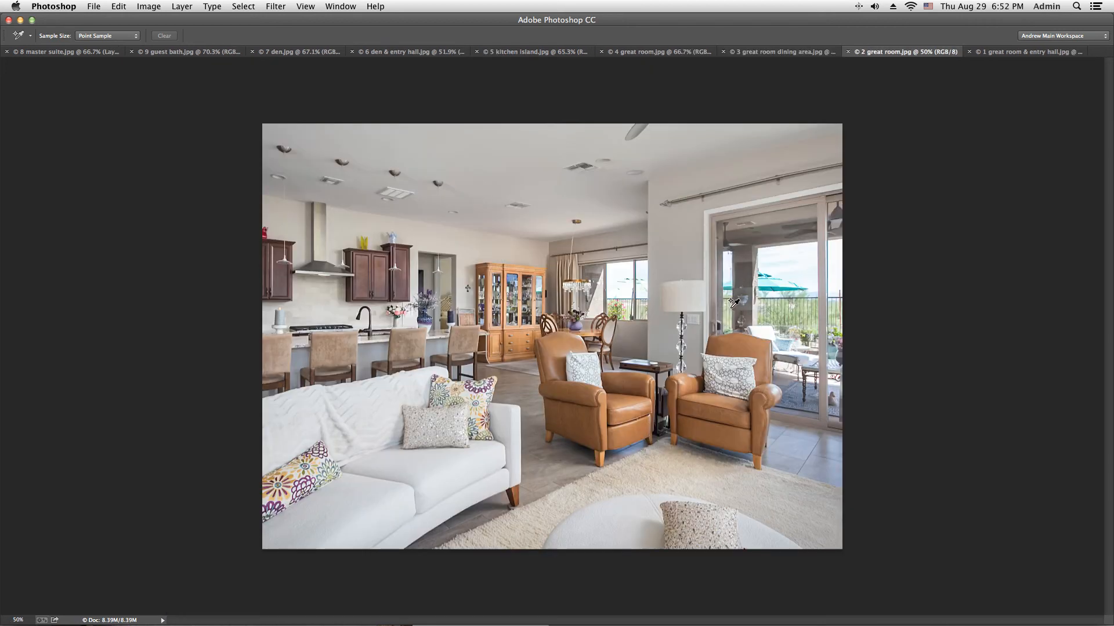
pyautogui.press('super+0')
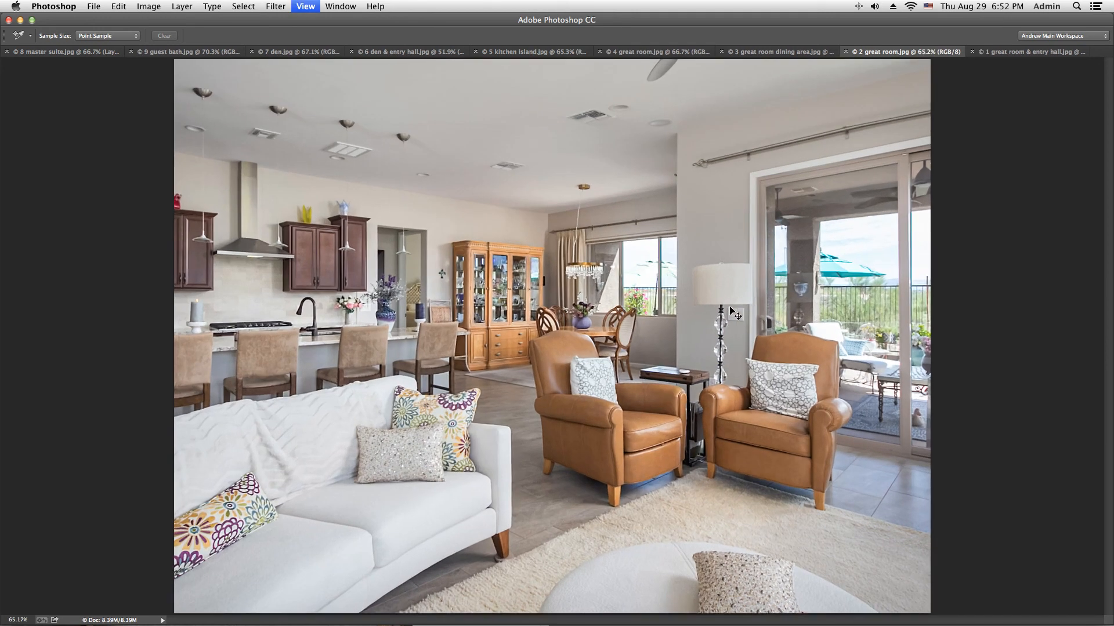
pyautogui.press('f')
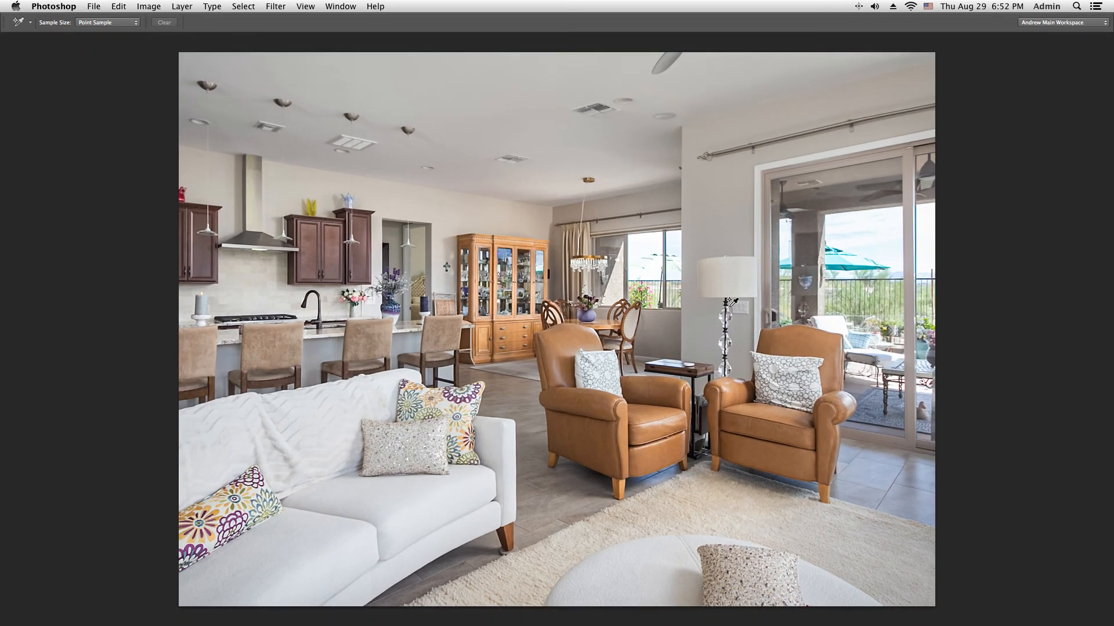
pyautogui.press('super+0')
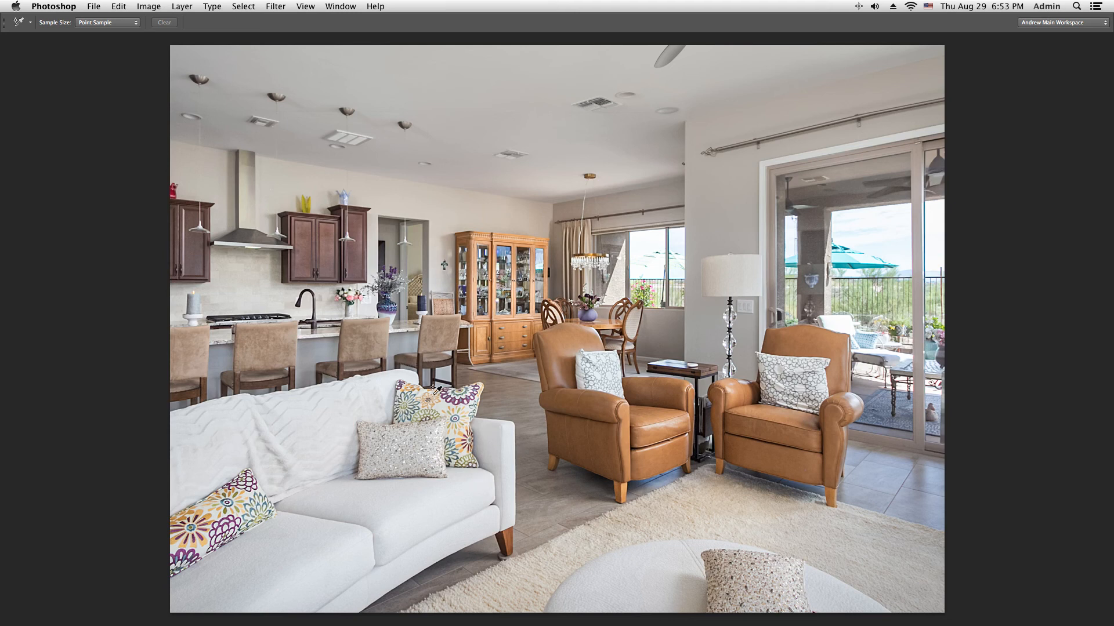
pyautogui.press('f')
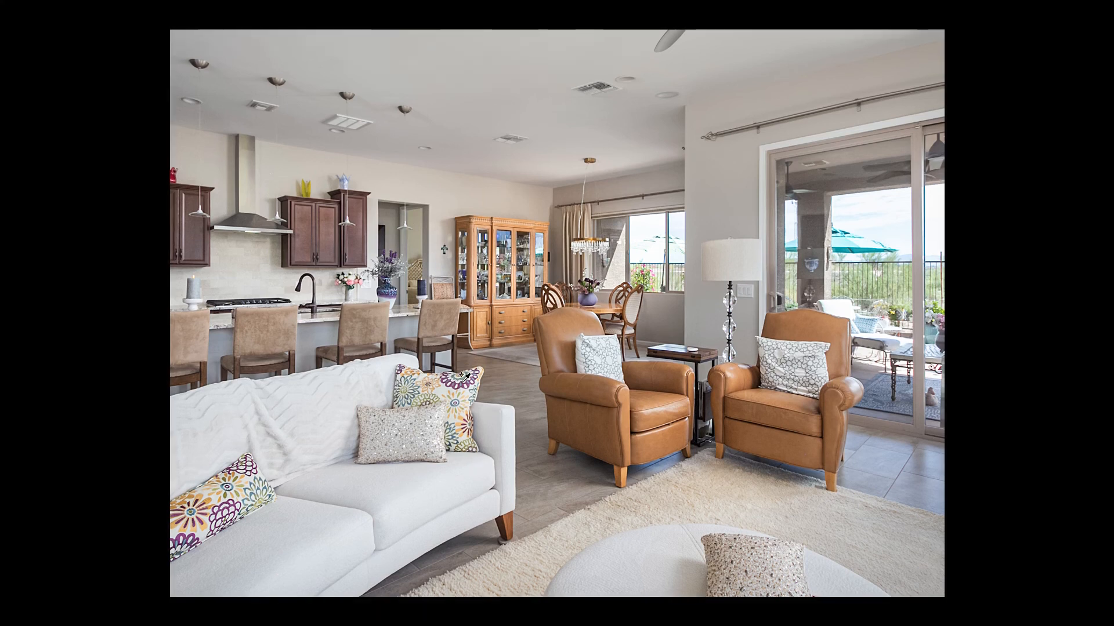
pyautogui.press('f')
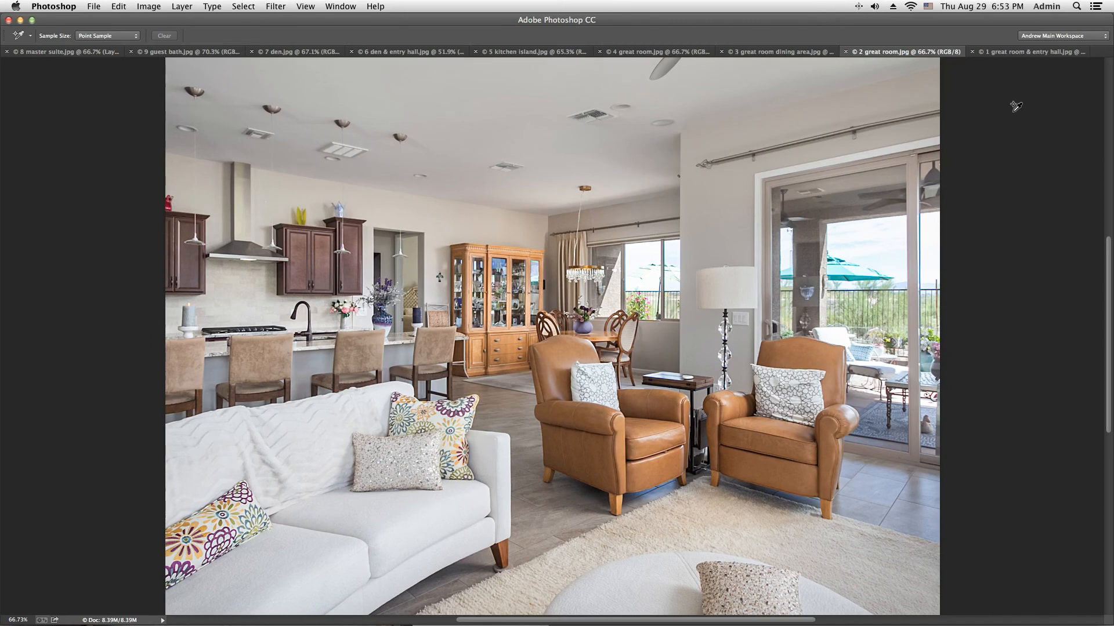
# Step: Compare 1 great room & entry hall.jpg with 2 great room.jpg by switching between the two photos
pyautogui.click(1019, 52)
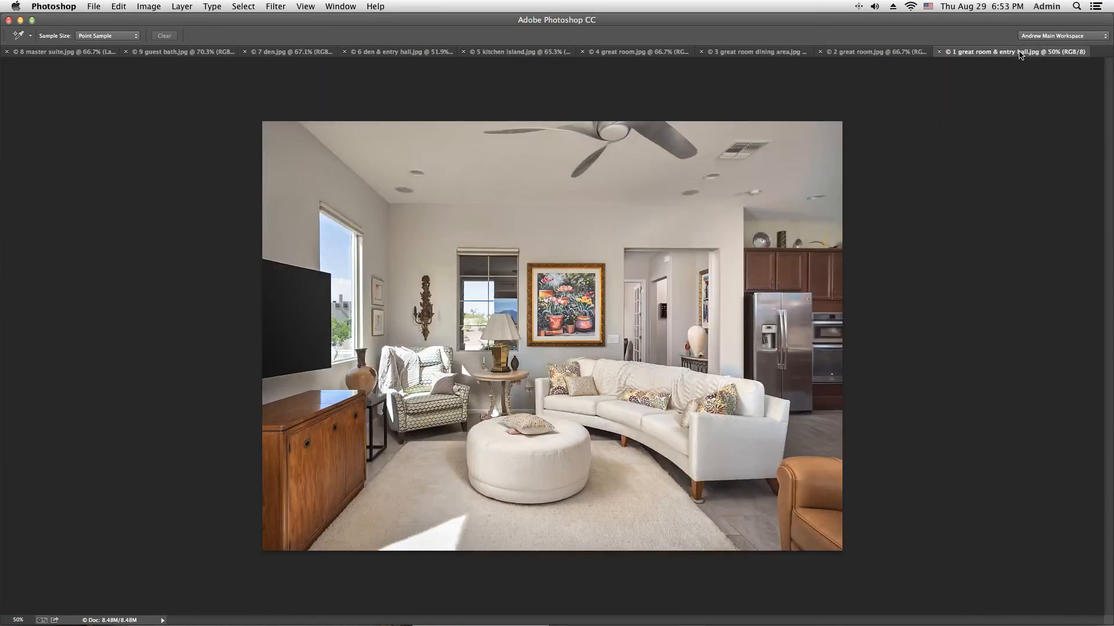
pyautogui.click(868, 53)
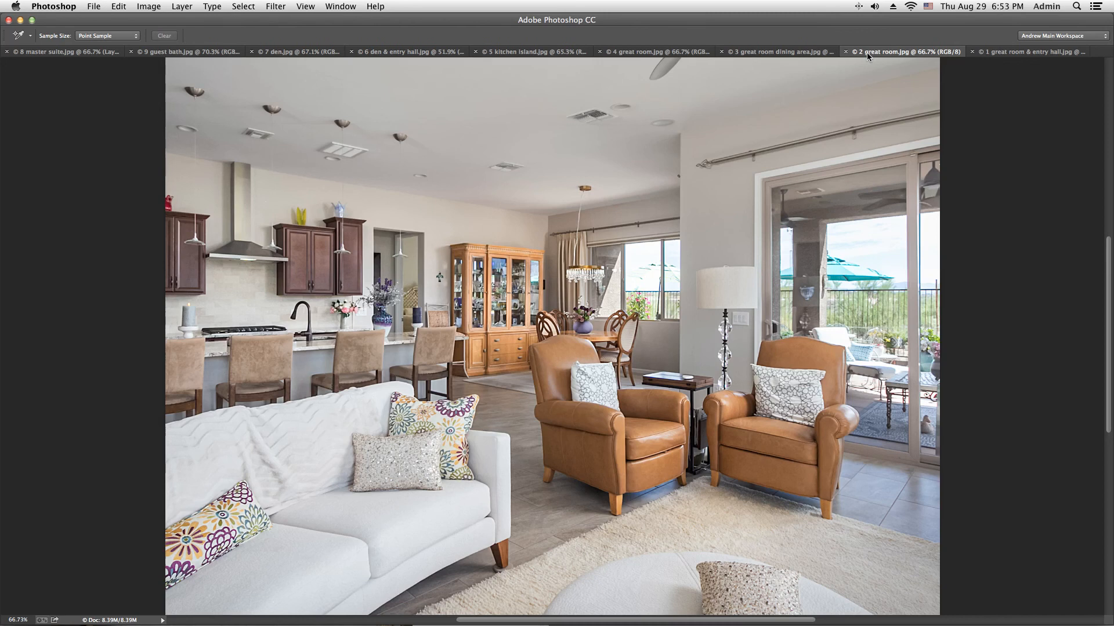
pyautogui.click(1010, 54)
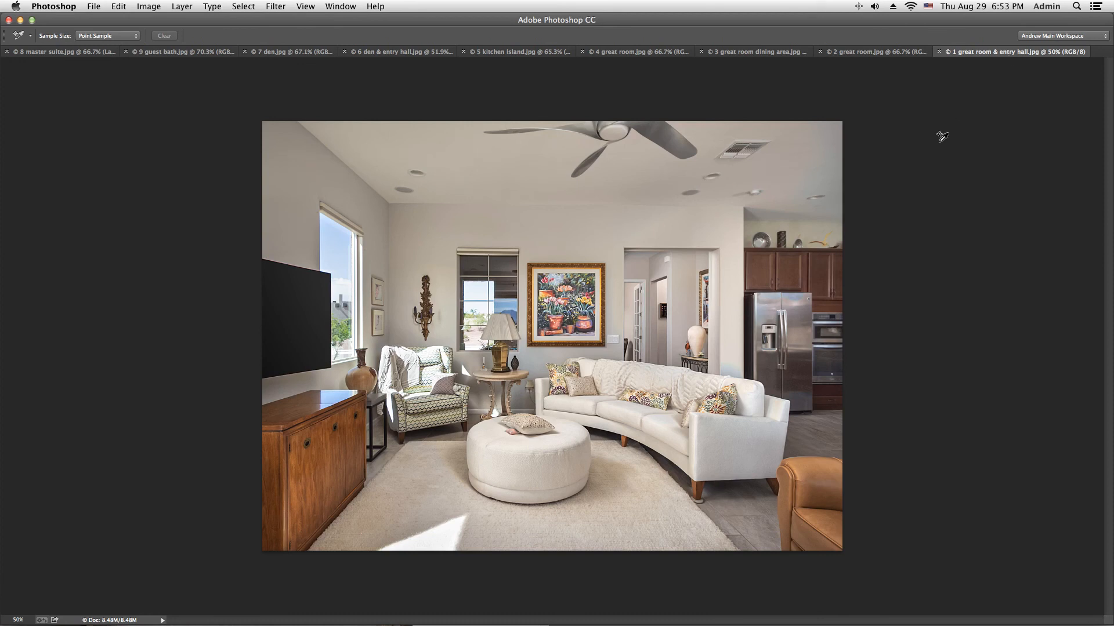
# Step: Show the Info panel and review the den, guest bath, den & entry hall, kitchen island and 4 great room photos
pyautogui.click(279, 53)
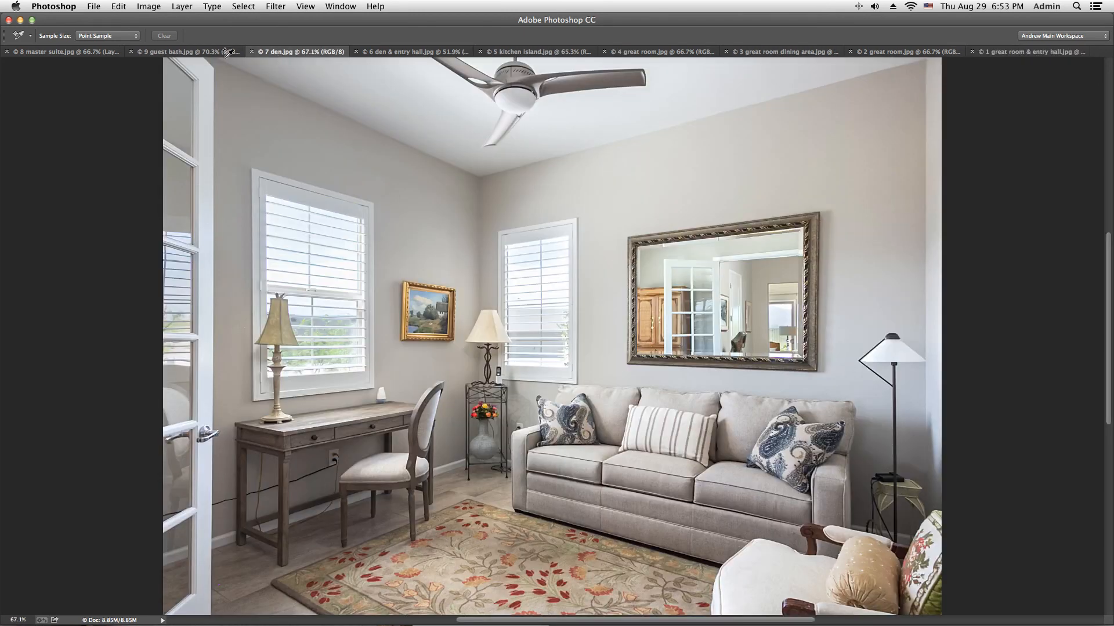
pyautogui.press('F8')
pyautogui.click(198, 53)
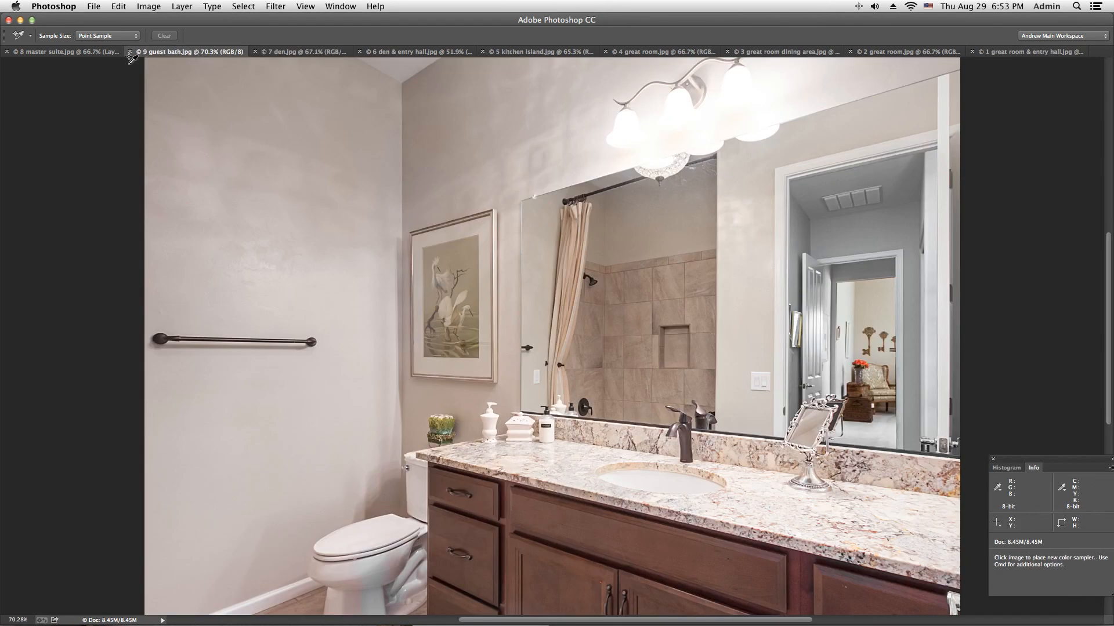
pyautogui.click(415, 52)
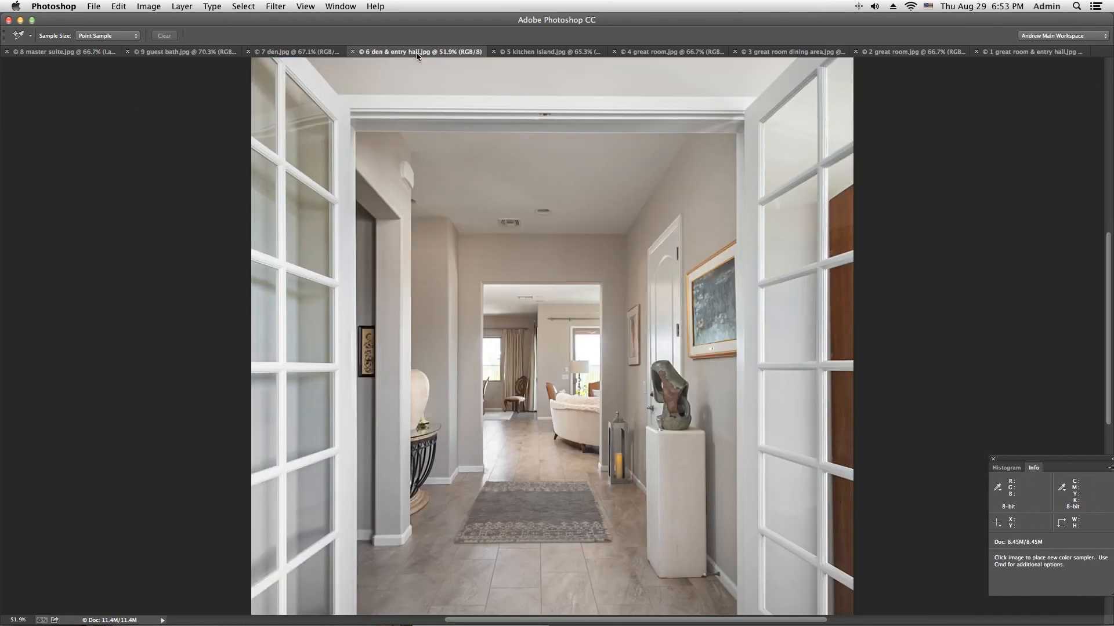
pyautogui.click(547, 53)
pyautogui.click(669, 52)
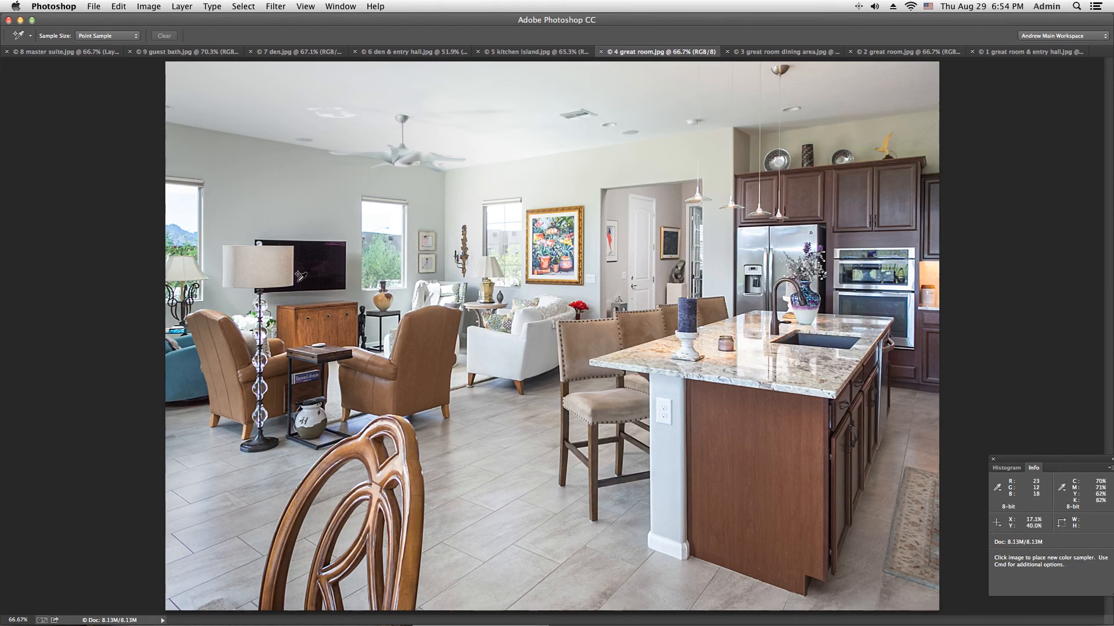
# Step: Fit 1 great room & entry hall.jpg to the window and compare it with 8 master suite.jpg
pyautogui.click(1007, 53)
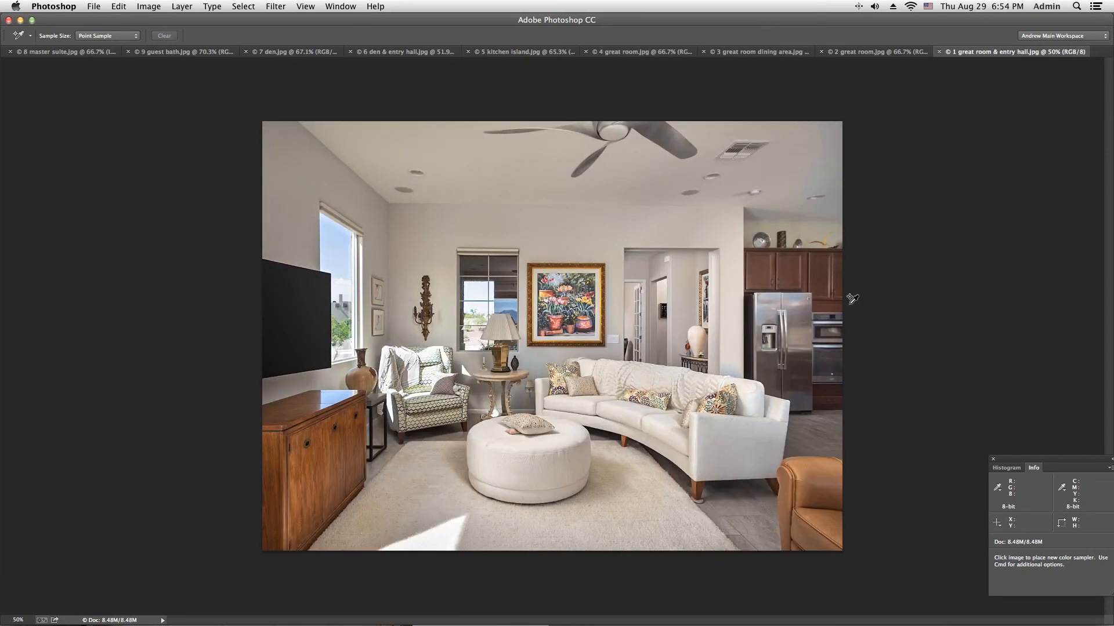
pyautogui.press('super+0')
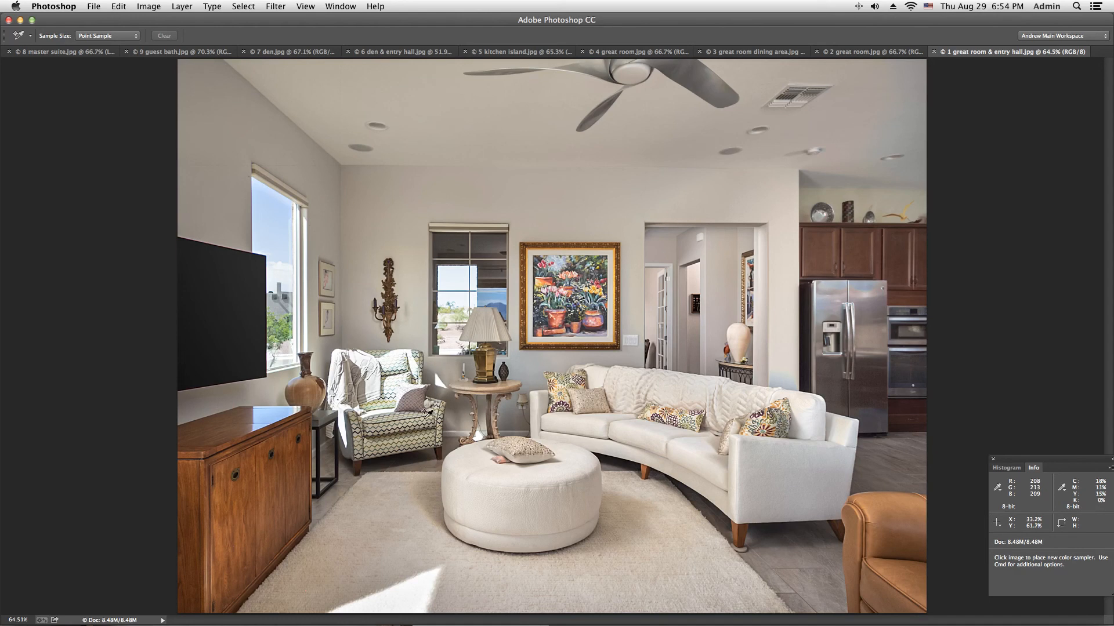
pyautogui.click(81, 52)
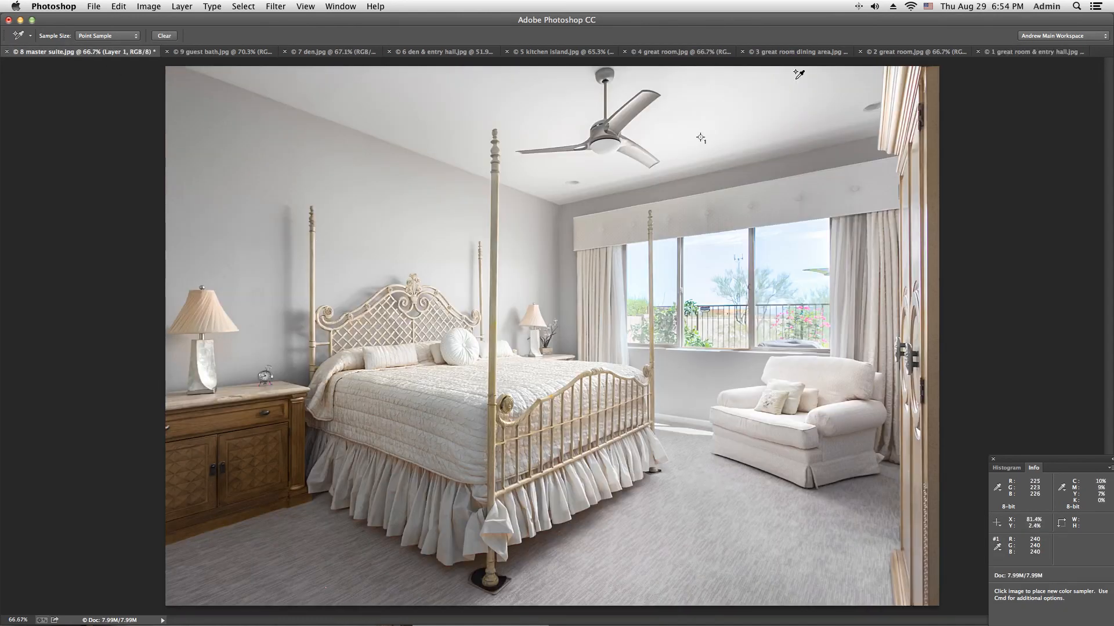
pyautogui.click(1019, 53)
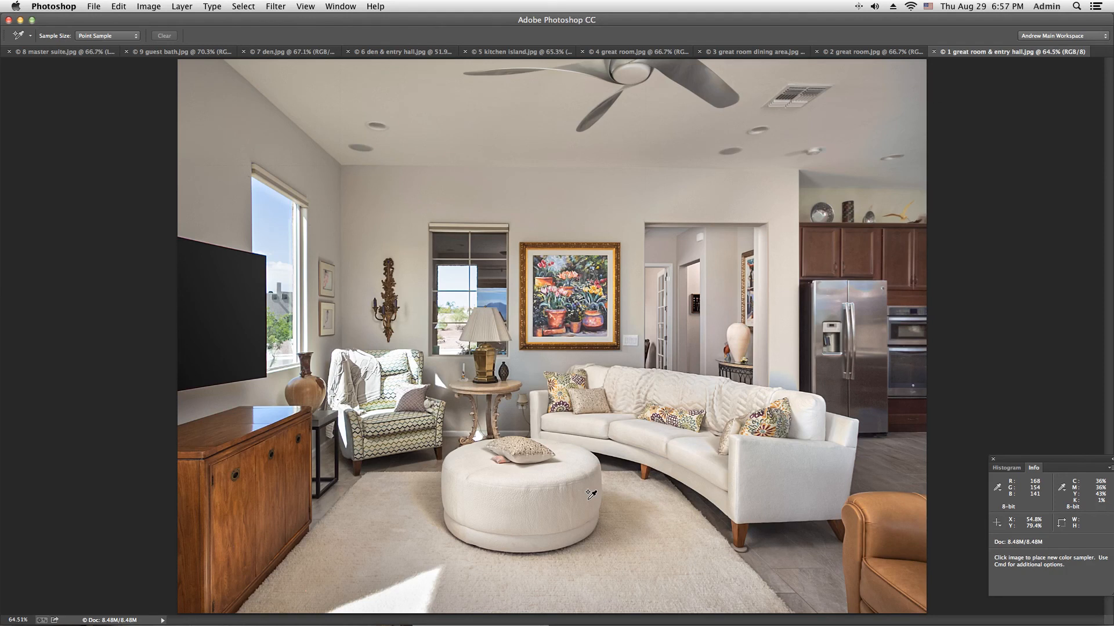
# Step: Show rulers in full-screen mode and place horizontal guides along the ceiling line and the tops of the back window and doorway
pyautogui.press('f')
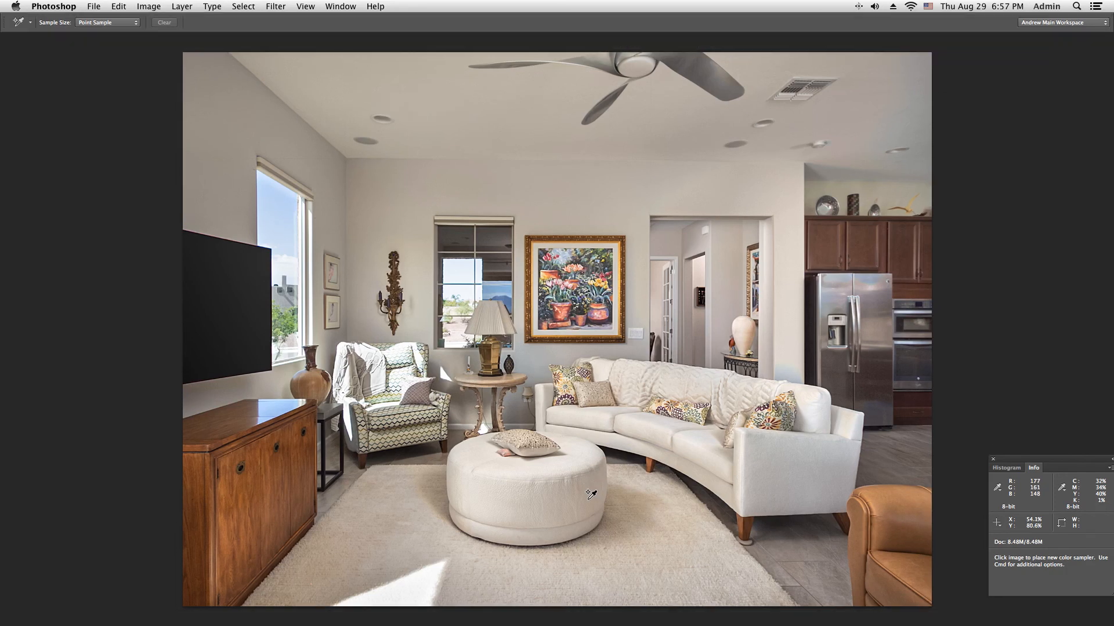
pyautogui.press('super+r')
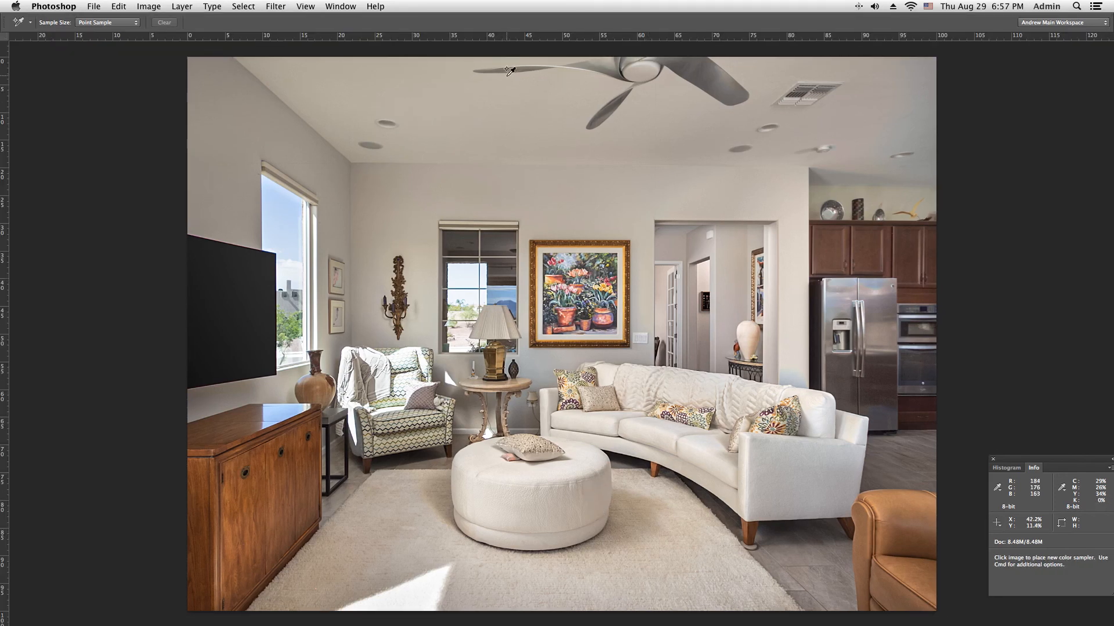
pyautogui.moveTo(504, 38); pyautogui.dragTo(509, 163)
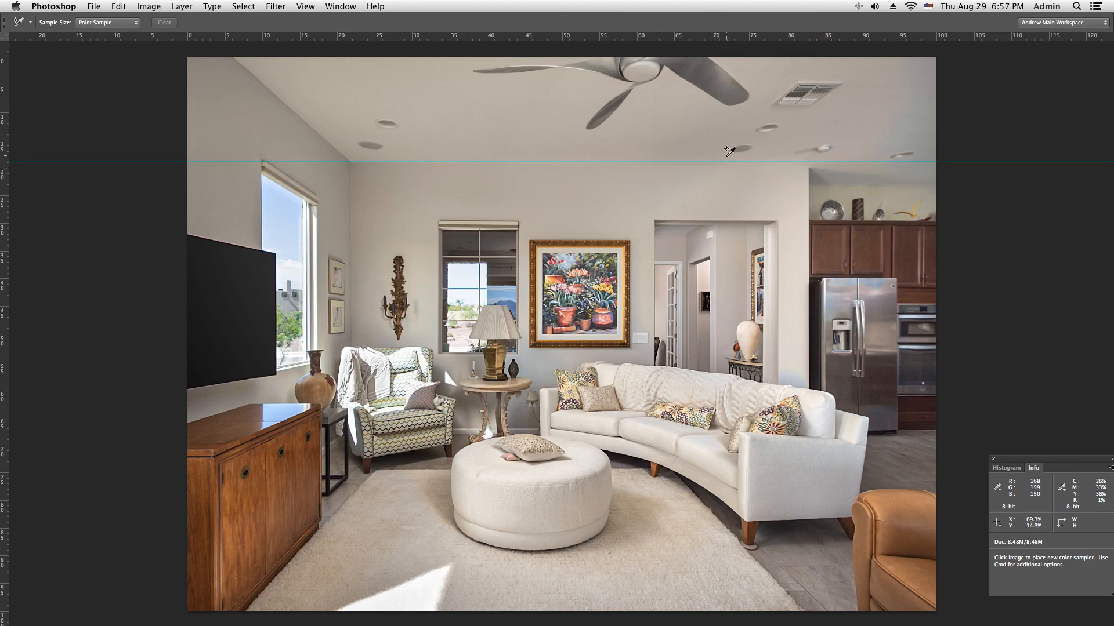
pyautogui.moveTo(679, 36); pyautogui.dragTo(706, 220)
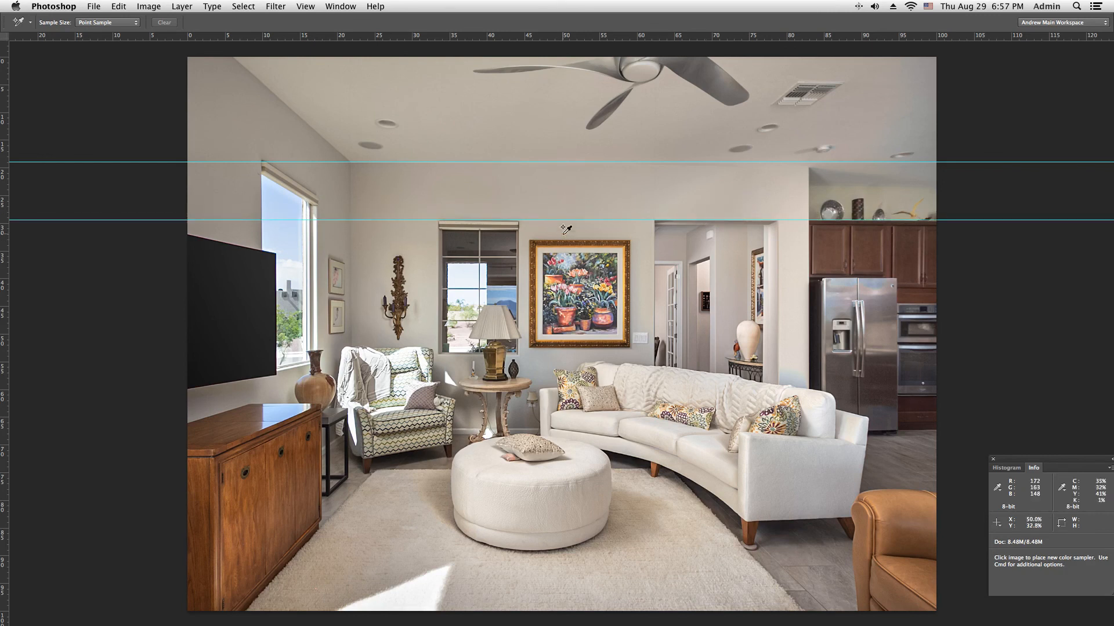
# Step: Place a vertical guide over the tall side-wall window beside the television to check its vertical alignment
pyautogui.moveTo(9, 304); pyautogui.dragTo(286, 431)
pyautogui.hscroll(10, 287, 429)
pyautogui.scroll(3, 287, 429)
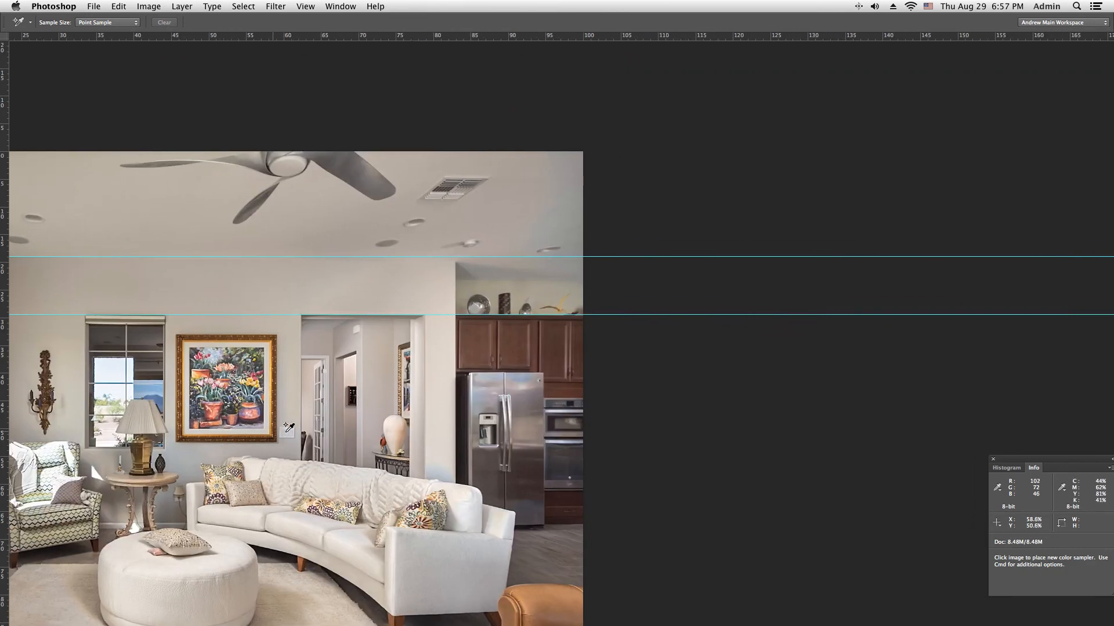
pyautogui.moveTo(309, 422); pyautogui.dragTo(626, 332)
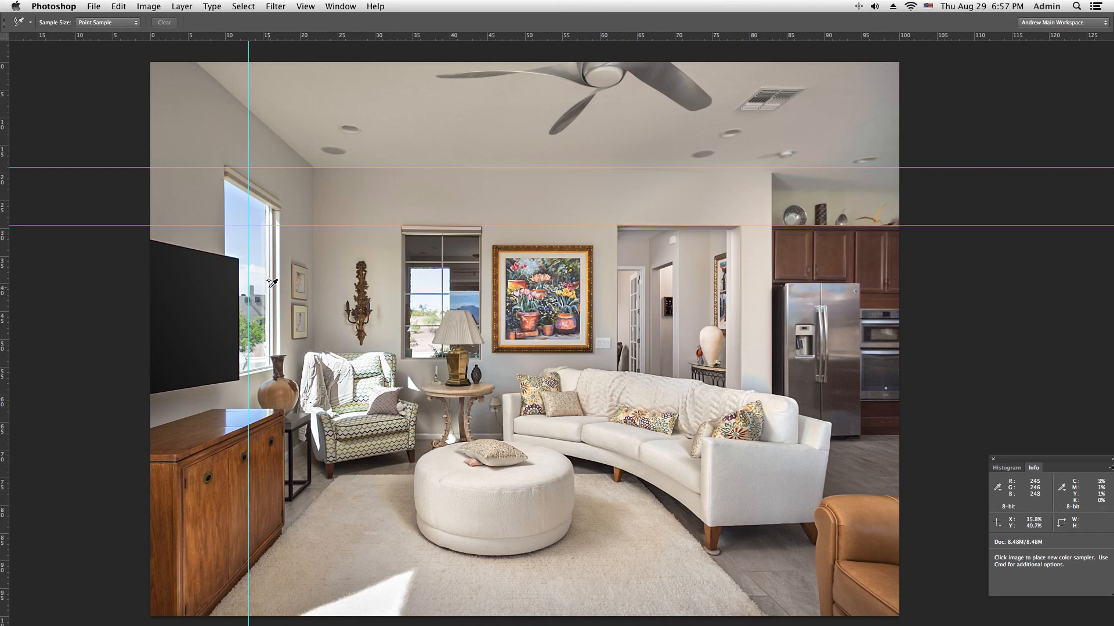
# Step: Hide the guides and rulers on the great room & entry hall photo
pyautogui.press('super+semicolon')
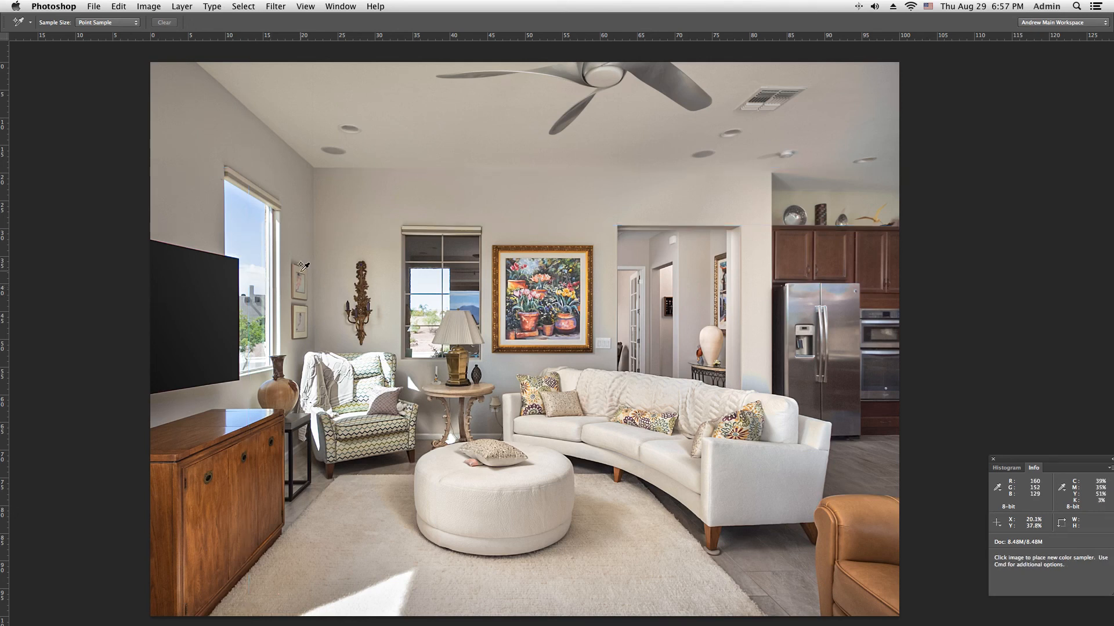
pyautogui.press('super+r')
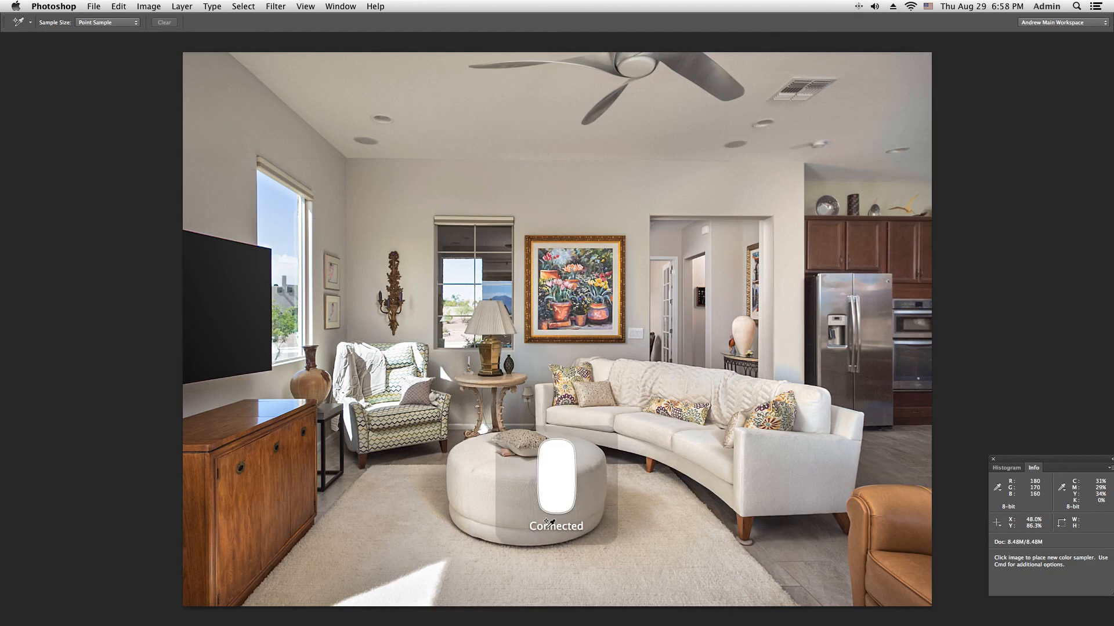
pyautogui.moveTo(623, 622)
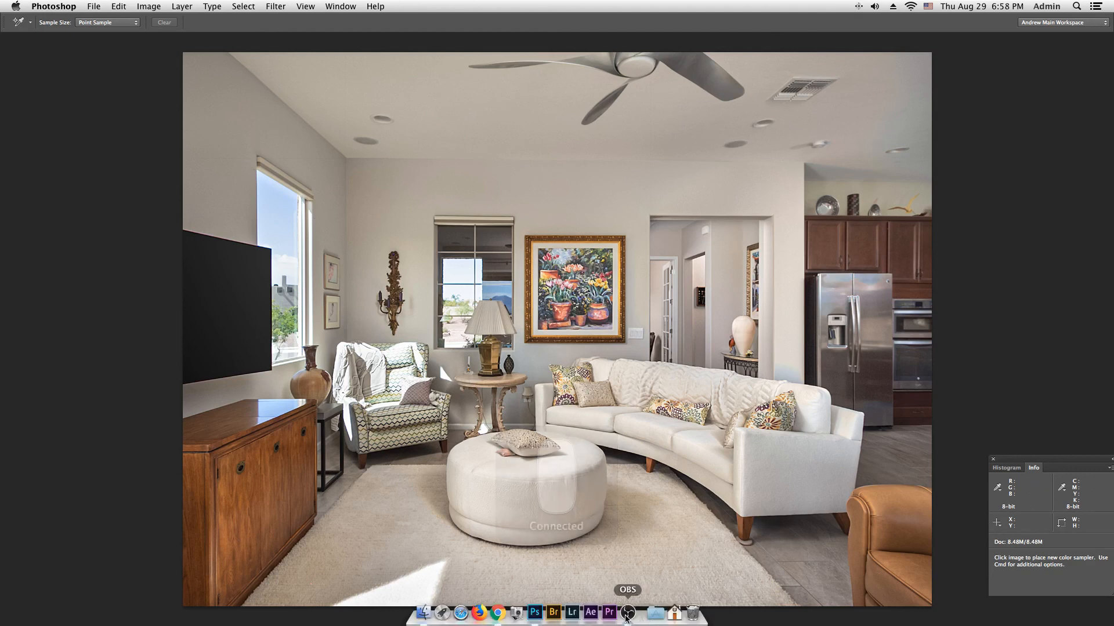